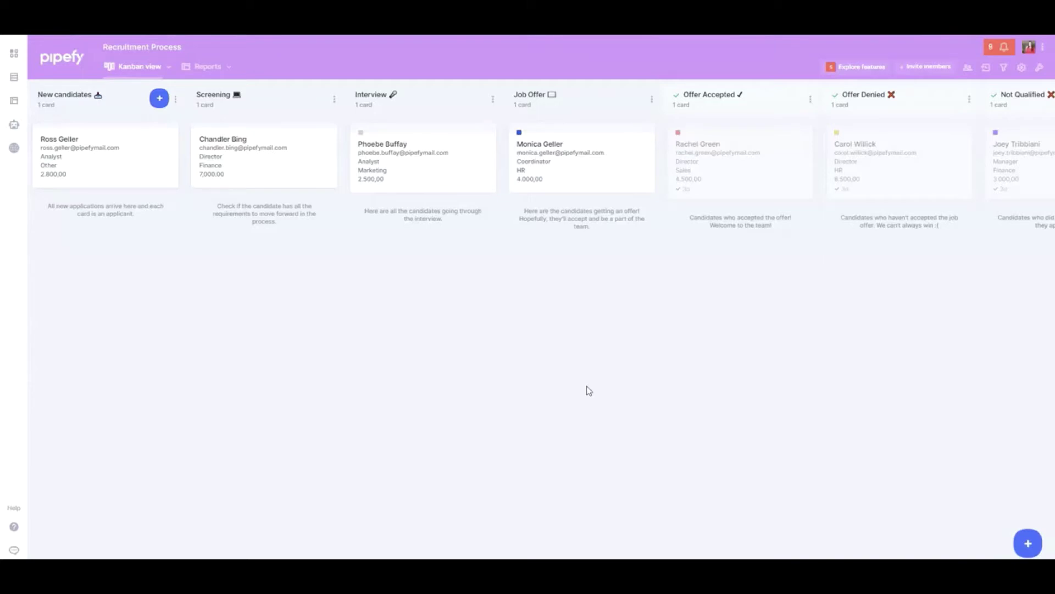
Open a blank Application Form on the Recruitment Process board to add a new candidate
{"action": "left_click", "coordinate": [674, 438]}
{"action": "left_click", "coordinate": [1027, 542]}
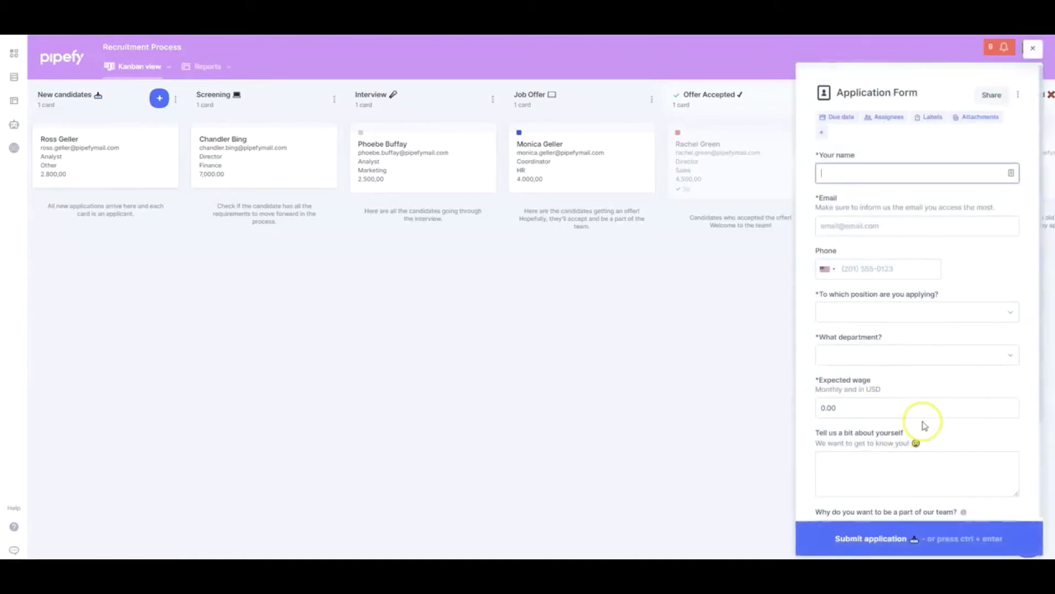
Copy the Application Form's public share link to reach the web version of the form
{"action": "left_click", "coordinate": [992, 96]}
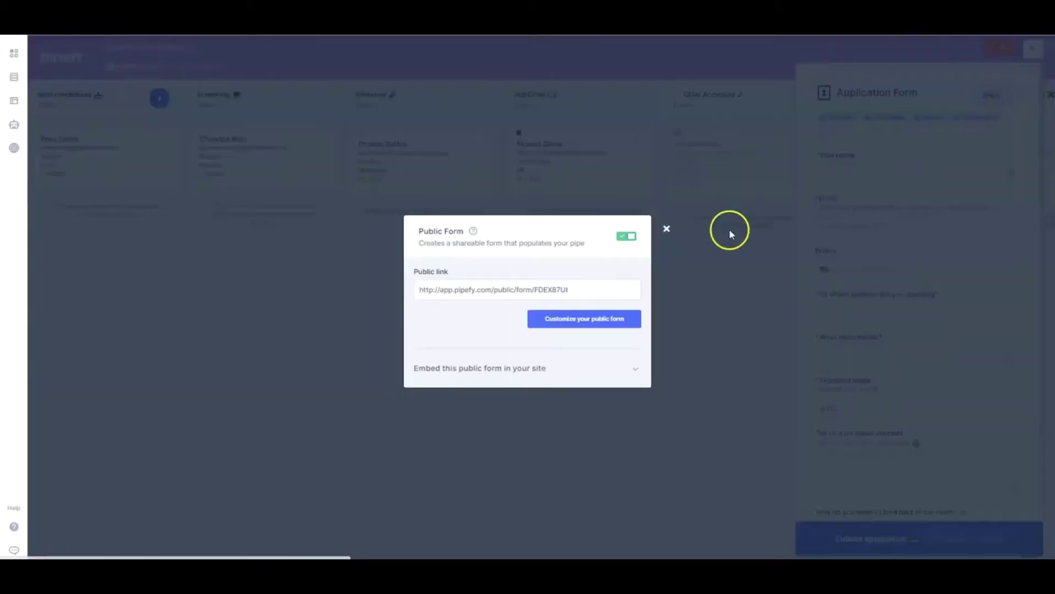
{"action": "left_click", "coordinate": [597, 292]}
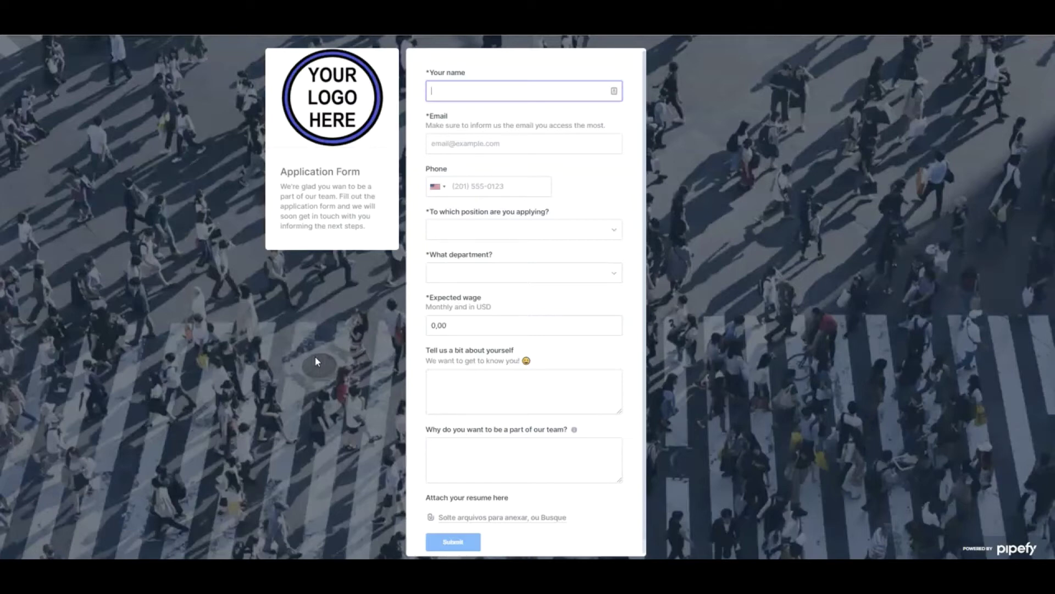
Enter the candidate's full name, e-mail address and phone number in the public form
{"action": "key", "text": "Tab"}
{"action": "left_click", "coordinate": [496, 195]}
Choose position Coordinator, department Marketing and expected wage 7000, then close the form windows
{"action": "left_click", "coordinate": [487, 229]}
{"action": "left_click", "coordinate": [473, 271]}
{"action": "left_click", "coordinate": [490, 273]}
{"action": "left_click", "coordinate": [473, 313]}
{"action": "left_click", "coordinate": [490, 324]}
{"action": "type", "text": "7000"}
{"action": "left_click", "coordinate": [501, 396]}
{"action": "scroll", "coordinate": [380, 498], "scroll_direction": "down", "scroll_amount": 1}
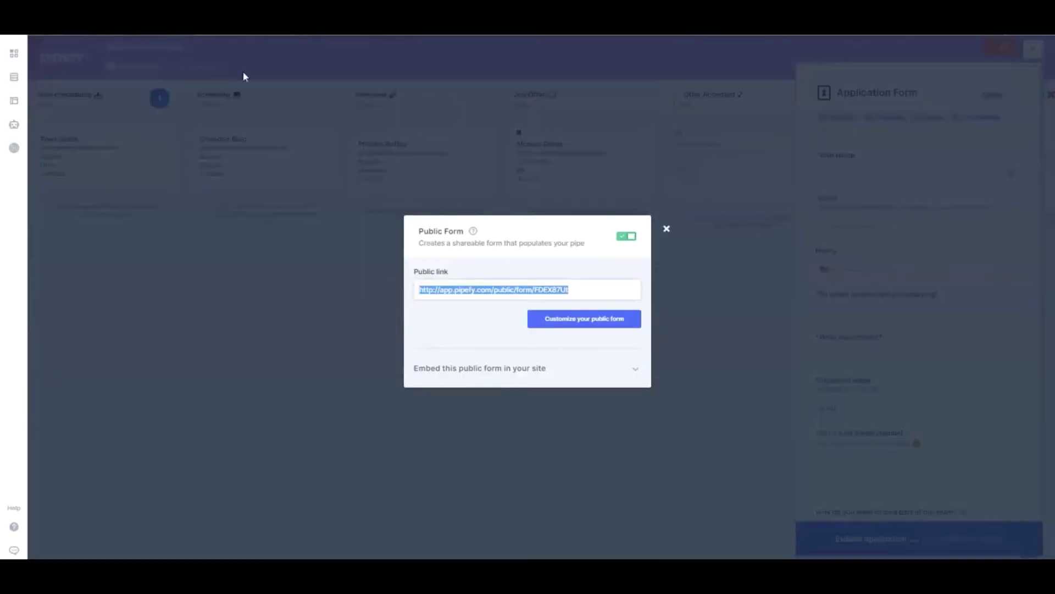
{"action": "left_click", "coordinate": [666, 229]}
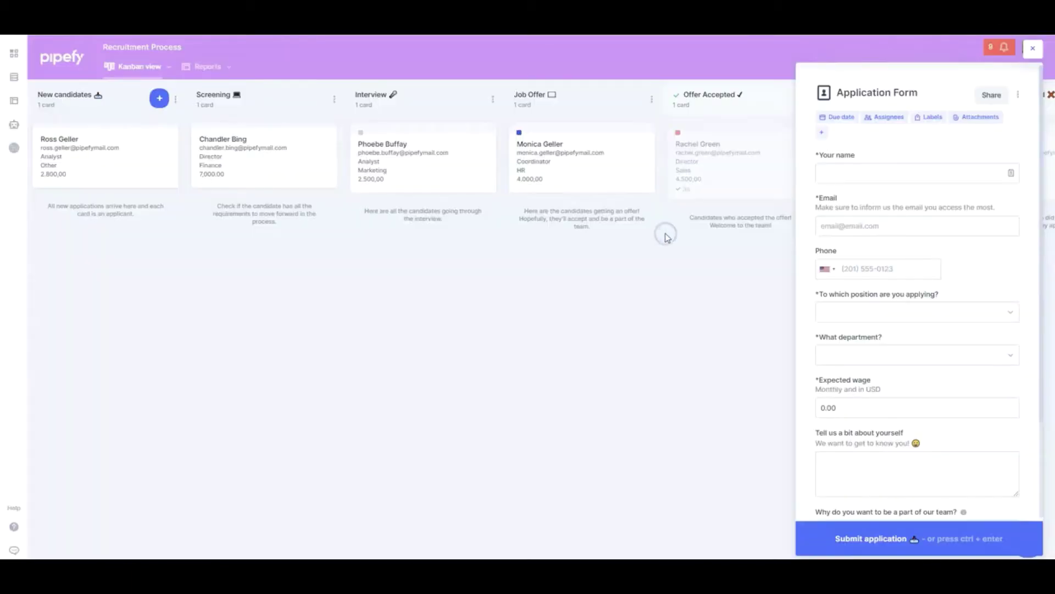
{"action": "left_click", "coordinate": [1034, 49]}
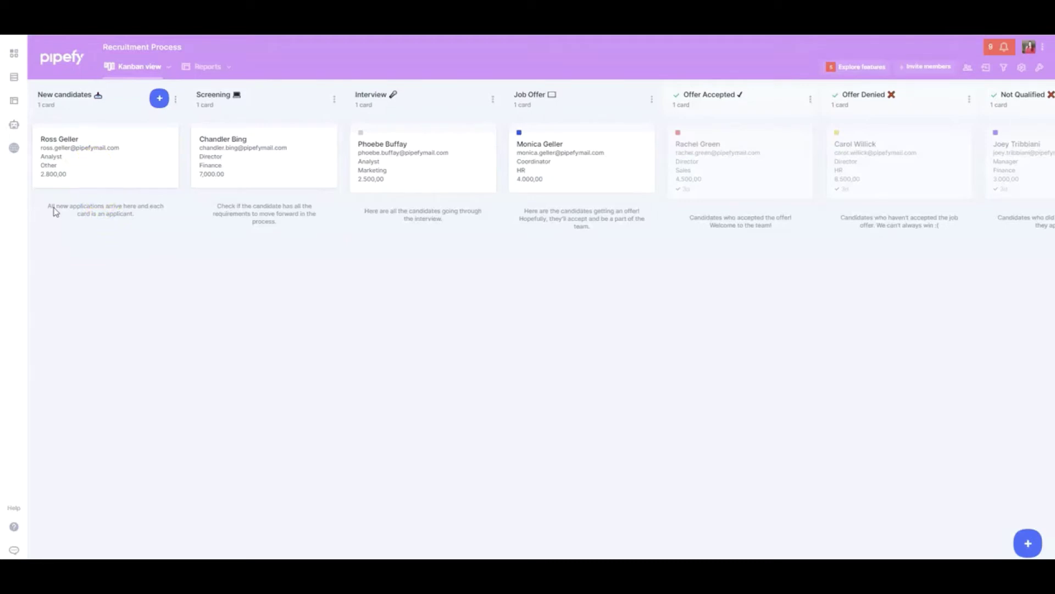
Assign a team member to the New candidates card and drag it into Screening
{"action": "left_click_drag", "start_coordinate": [94, 170], "coordinate": [116, 168]}
{"action": "left_click", "coordinate": [116, 168]}
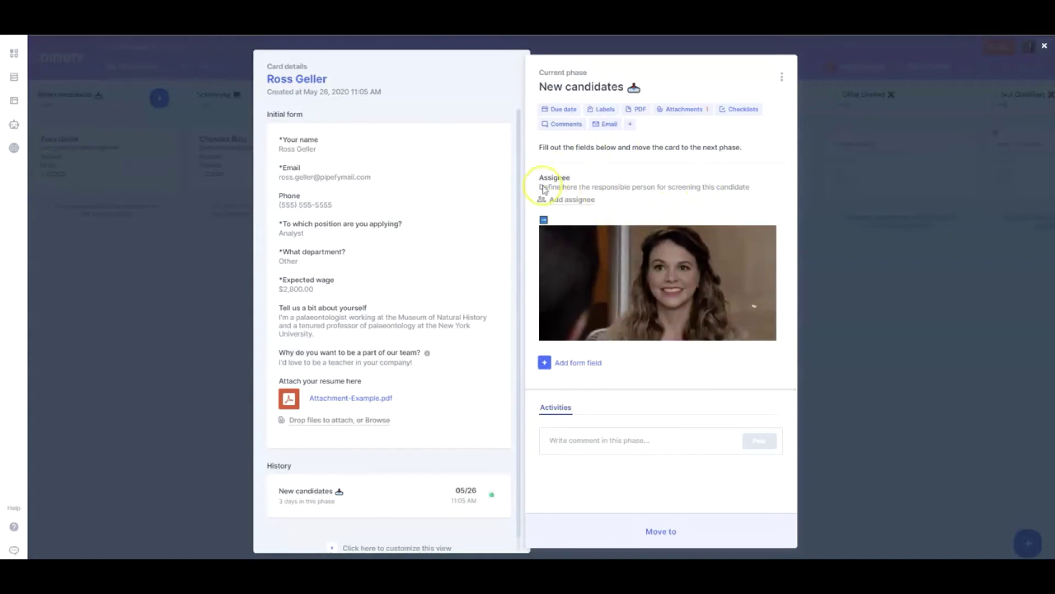
{"action": "left_click", "coordinate": [576, 201]}
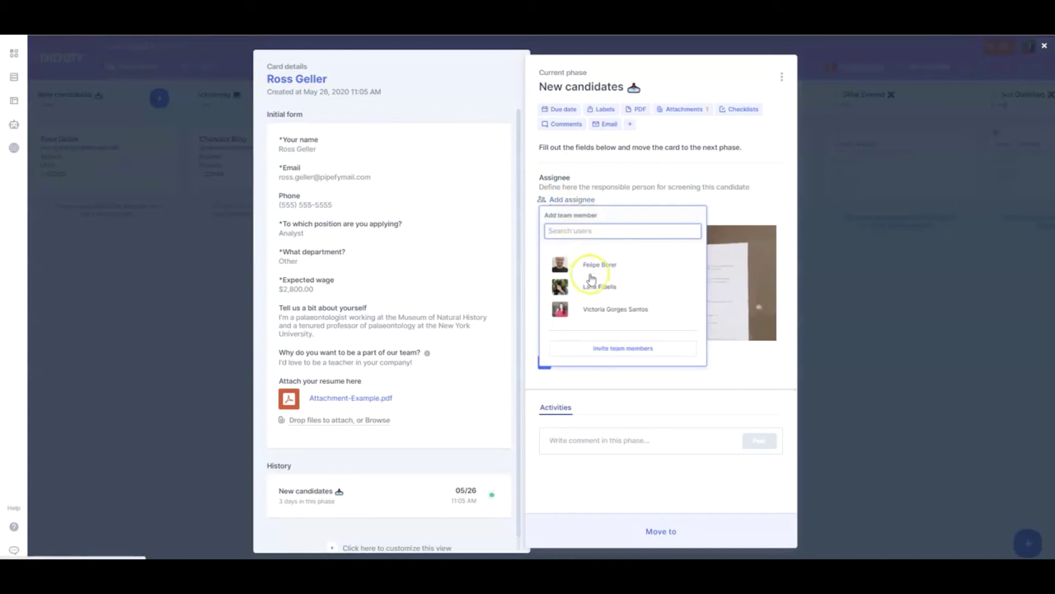
{"action": "left_click", "coordinate": [604, 298]}
{"action": "left_click", "coordinate": [608, 308]}
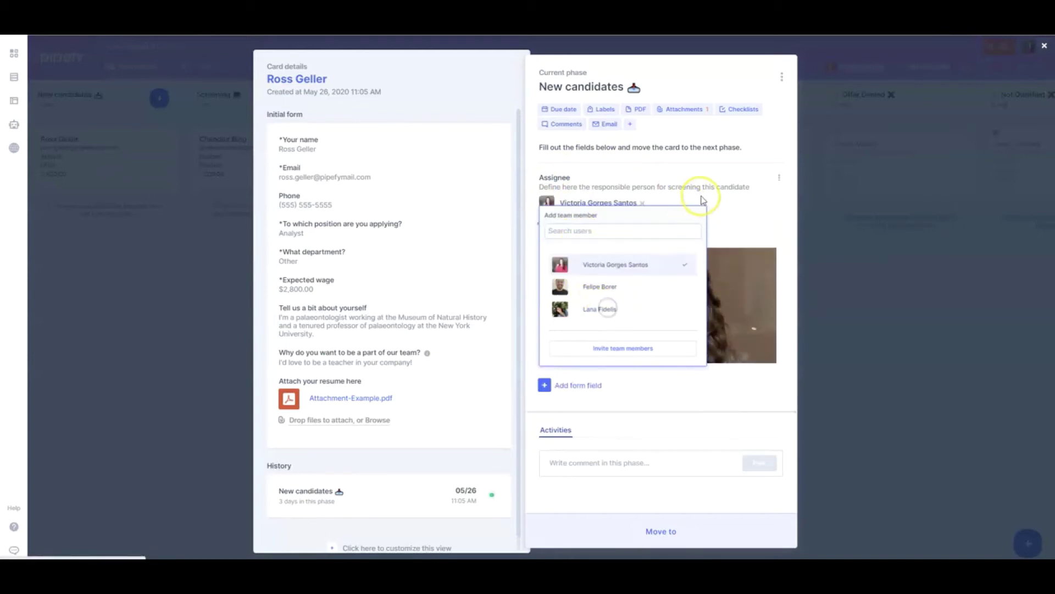
{"action": "left_click", "coordinate": [715, 181]}
{"action": "left_click", "coordinate": [921, 291]}
{"action": "left_click_drag", "start_coordinate": [147, 162], "coordinate": [295, 231]}
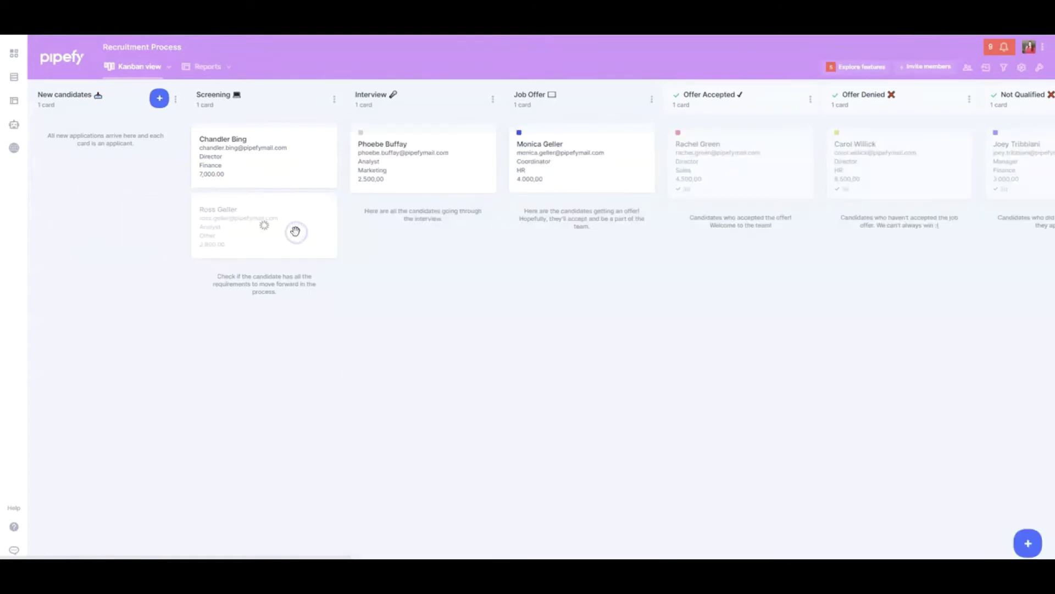
Tick the Education level, Background and Skills, and second-language requirements on the Screening card
{"action": "left_click", "coordinate": [295, 231]}
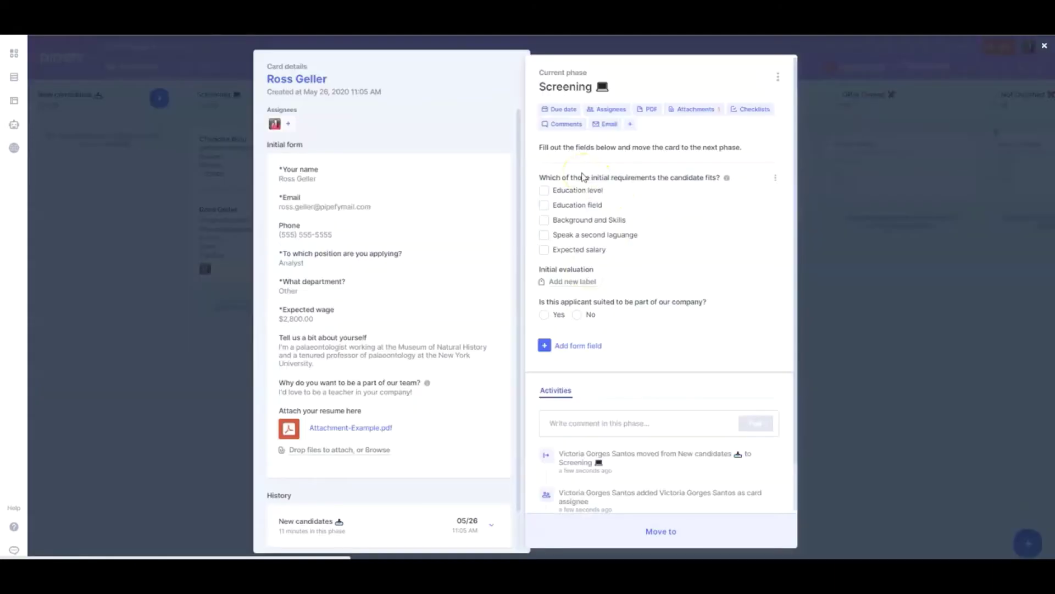
{"action": "left_click", "coordinate": [543, 190]}
{"action": "left_click", "coordinate": [544, 220]}
{"action": "left_click", "coordinate": [544, 235]}
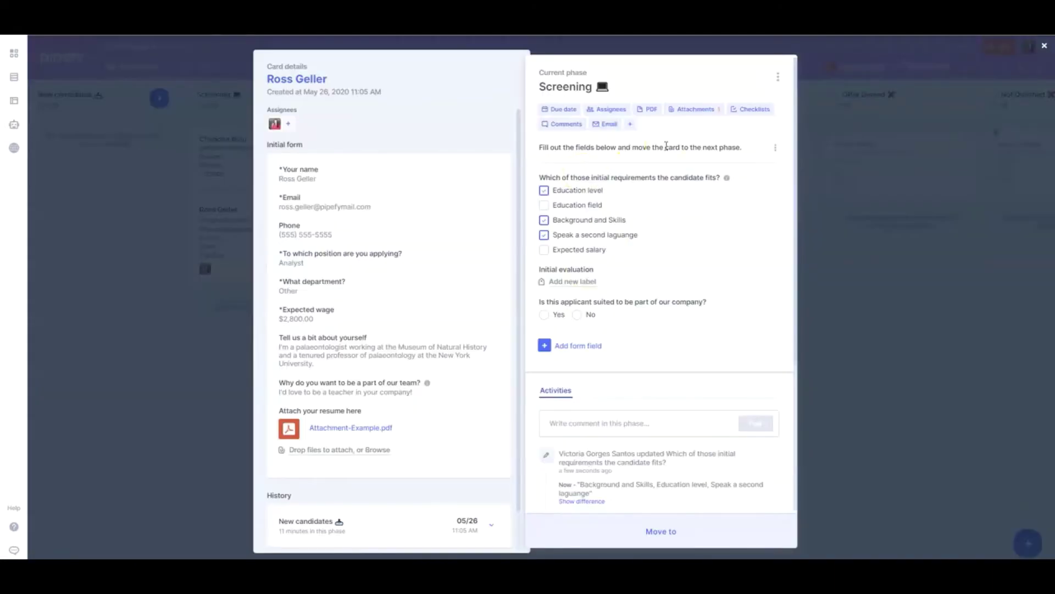
{"action": "left_click", "coordinate": [558, 125]}
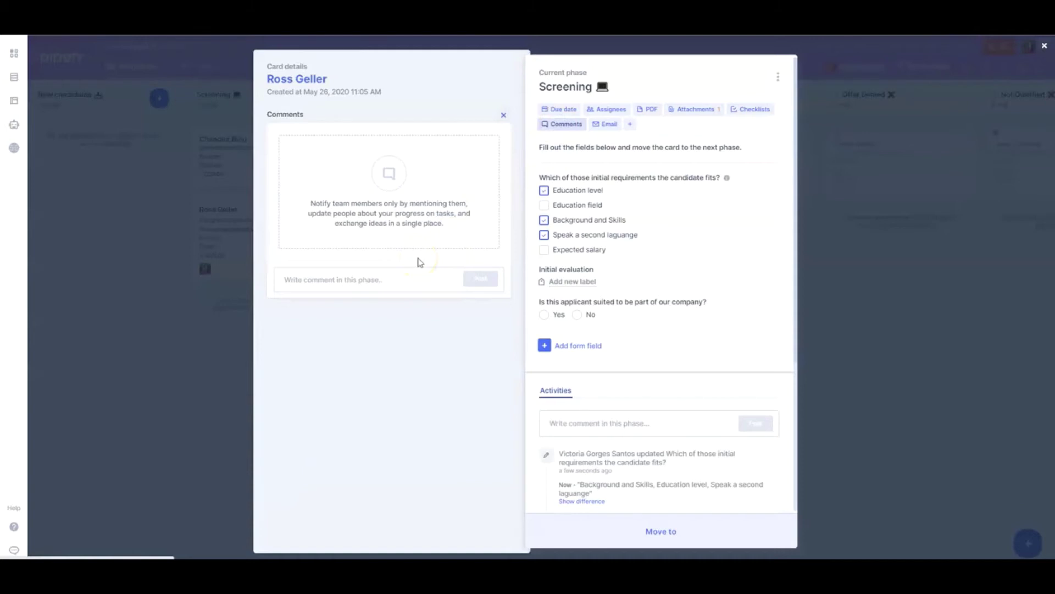
{"action": "left_click", "coordinate": [503, 115]}
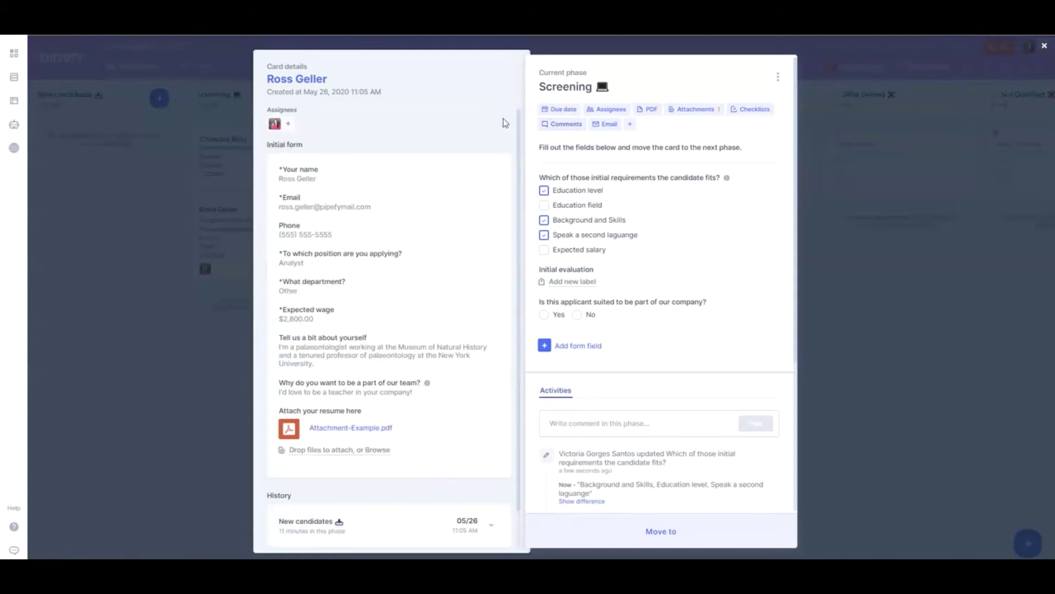
Add Great cultural fit and Good Leadership skills labels, mark suited Yes, and move to Interview
{"action": "left_click", "coordinate": [575, 283]}
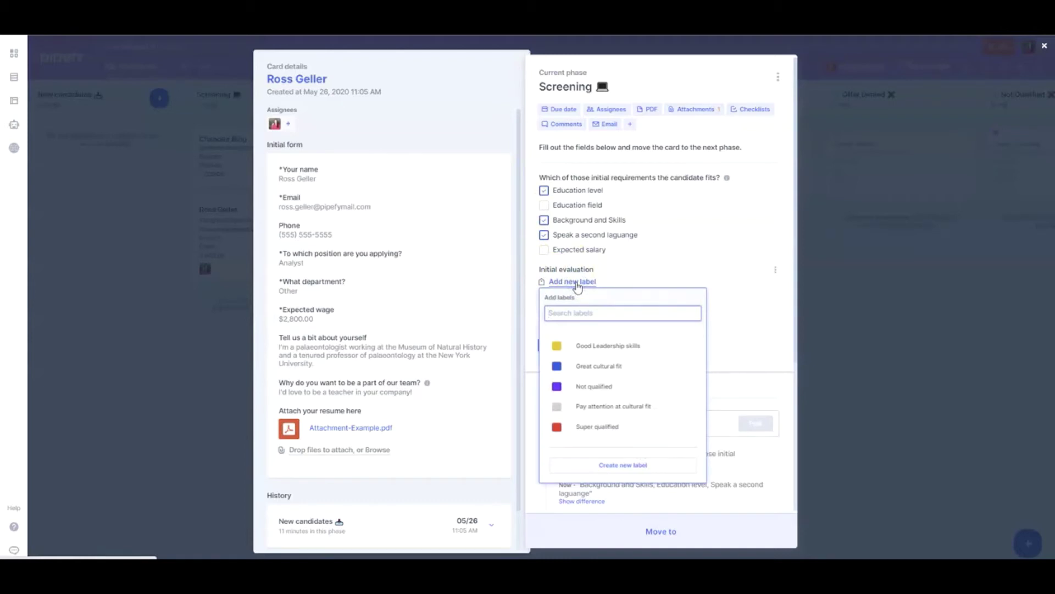
{"action": "left_click", "coordinate": [595, 366]}
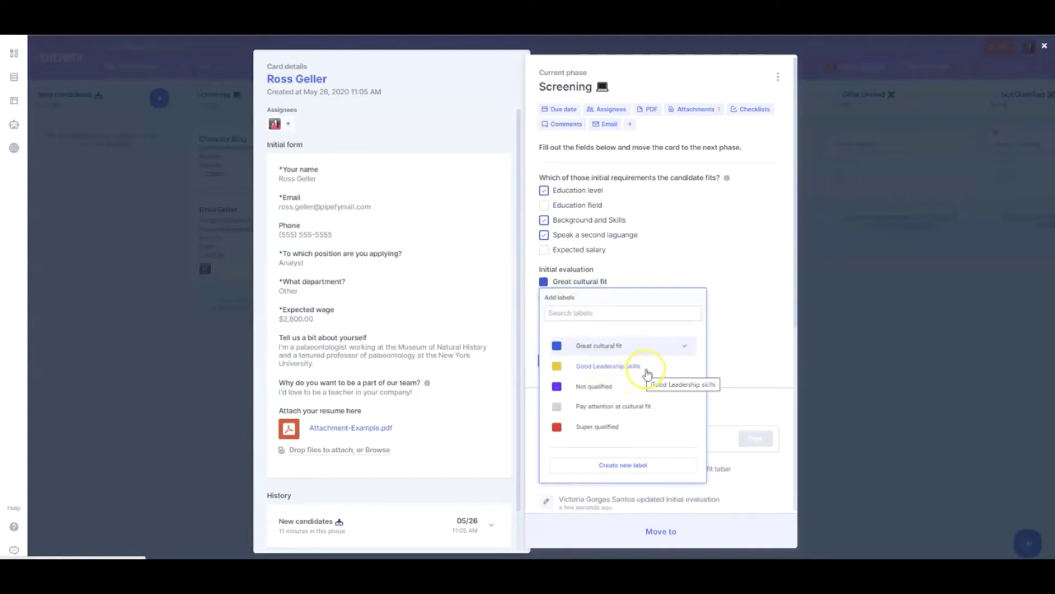
{"action": "left_click", "coordinate": [647, 373]}
{"action": "left_click", "coordinate": [676, 273]}
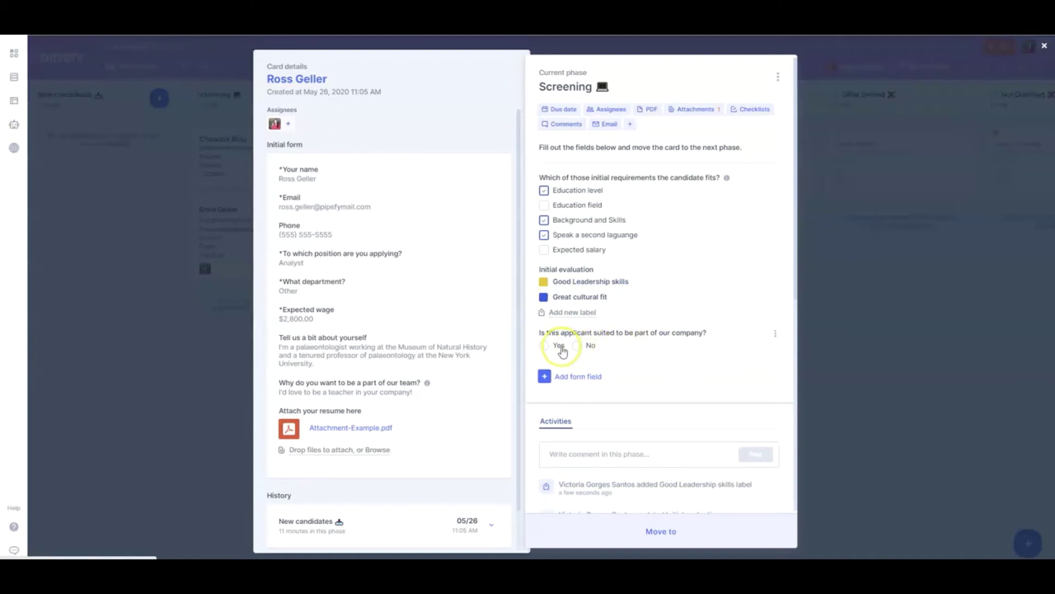
{"action": "left_click", "coordinate": [544, 346]}
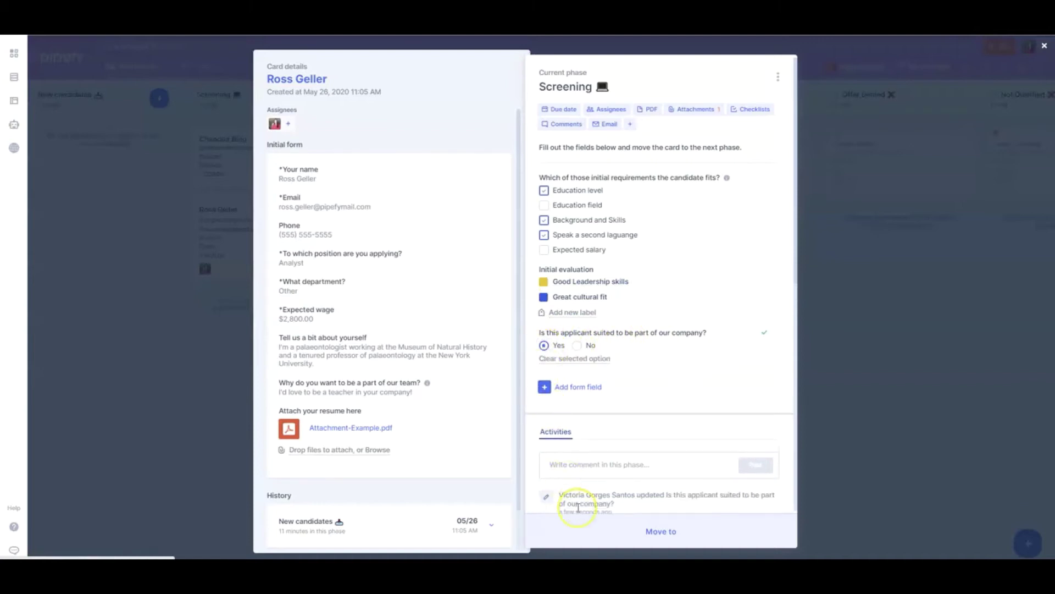
{"action": "left_click", "coordinate": [599, 532]}
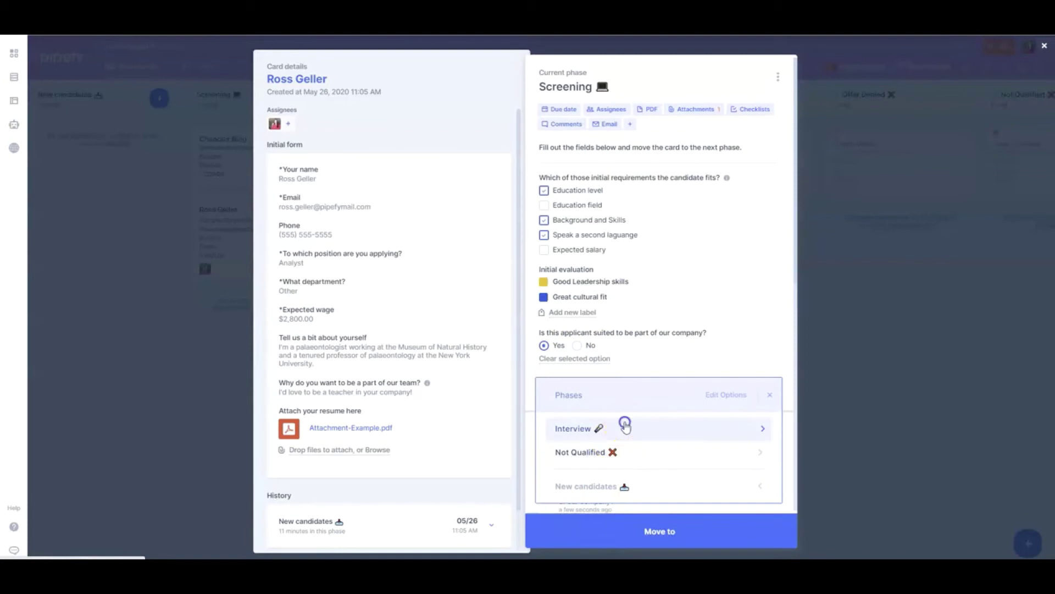
{"action": "left_click", "coordinate": [626, 427]}
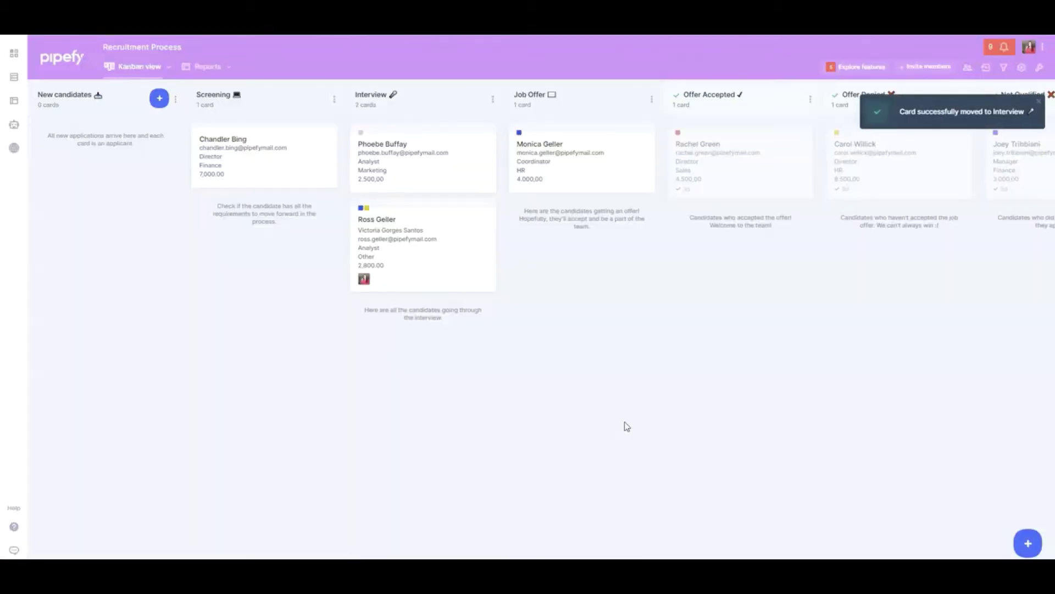
Assign a team member as interviewer on the candidate's Interview card
{"action": "left_click", "coordinate": [407, 261]}
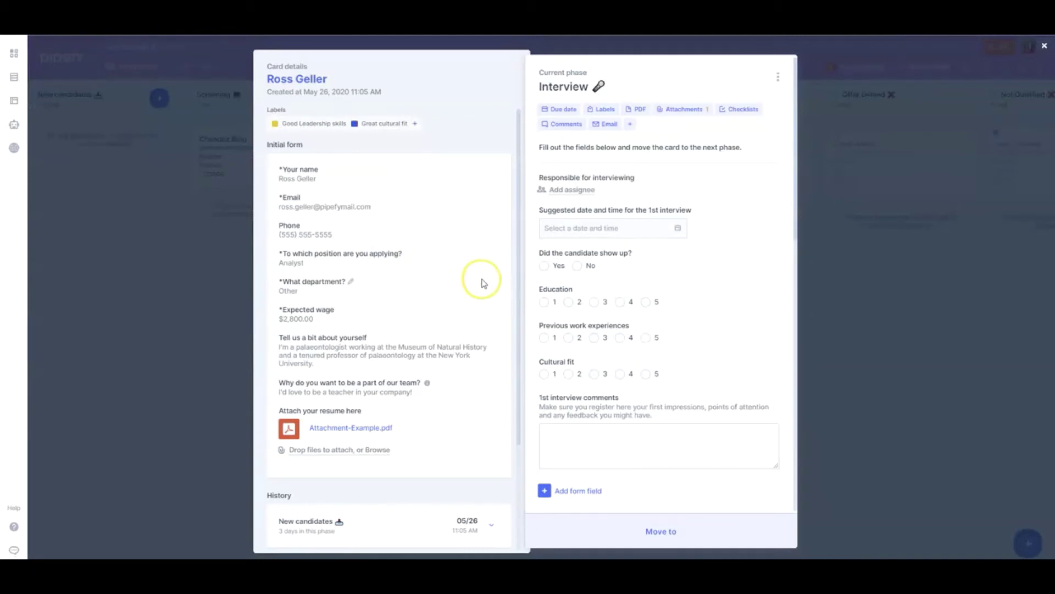
{"action": "left_click", "coordinate": [577, 191]}
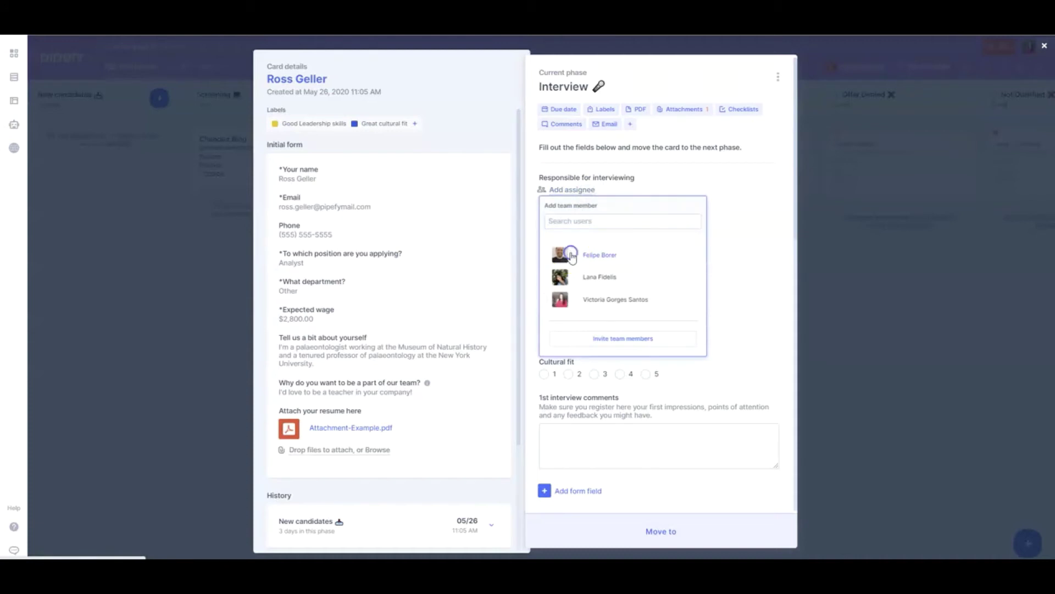
{"action": "left_click", "coordinate": [571, 256]}
{"action": "left_click", "coordinate": [611, 165]}
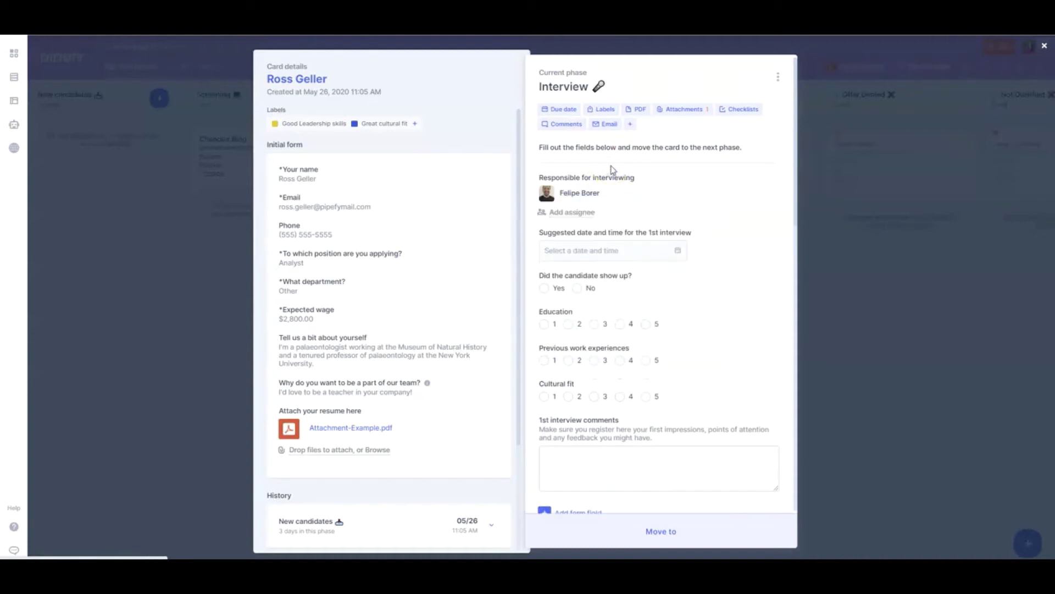
Schedule the first interview for 06/12/2020 at 11:35 AM
{"action": "left_click", "coordinate": [610, 256]}
{"action": "left_click", "coordinate": [667, 318]}
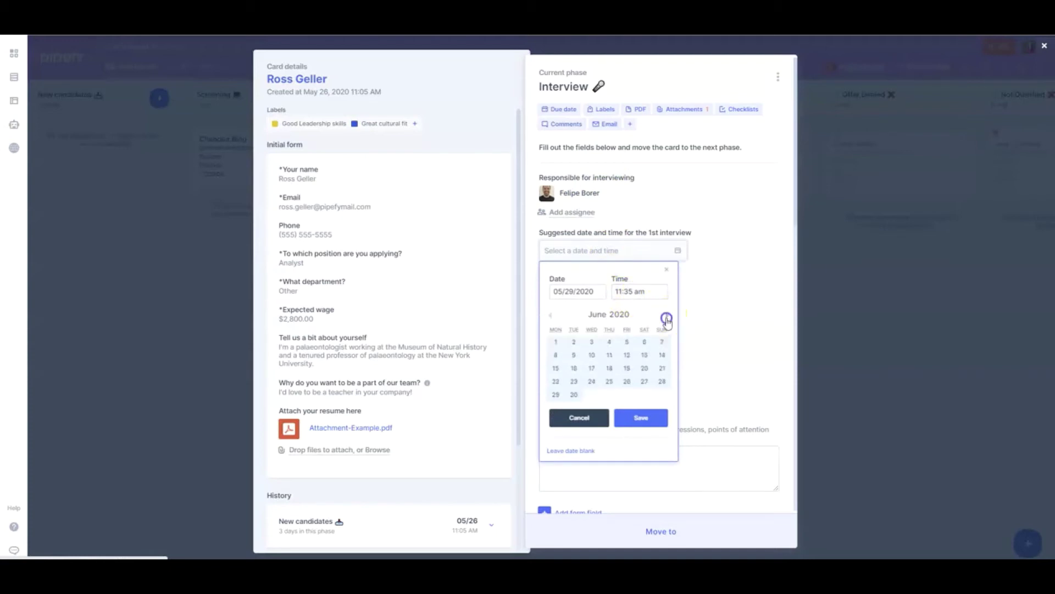
{"action": "left_click", "coordinate": [628, 353]}
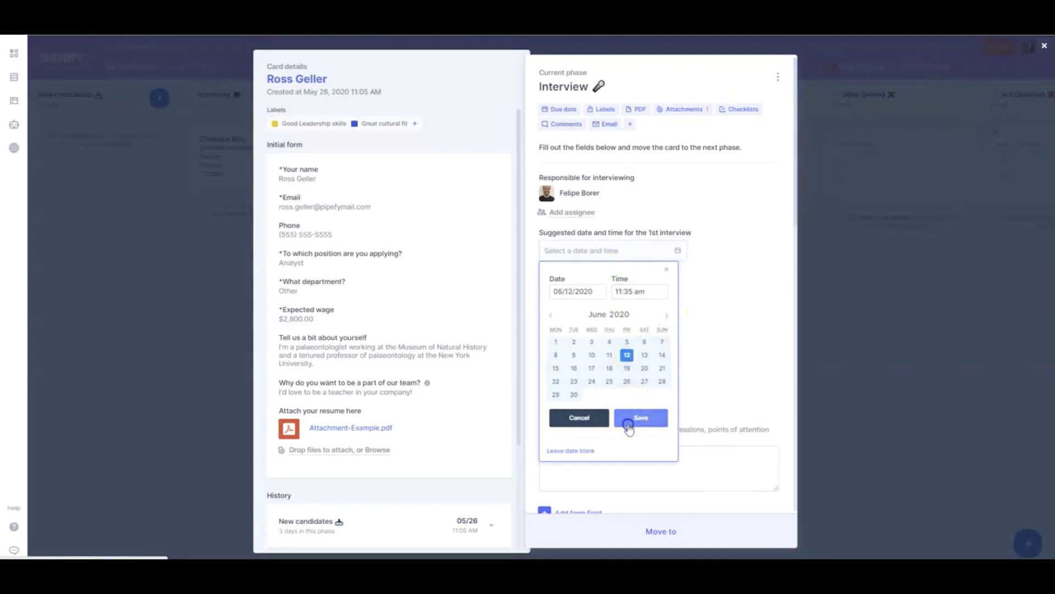
{"action": "left_click", "coordinate": [632, 419]}
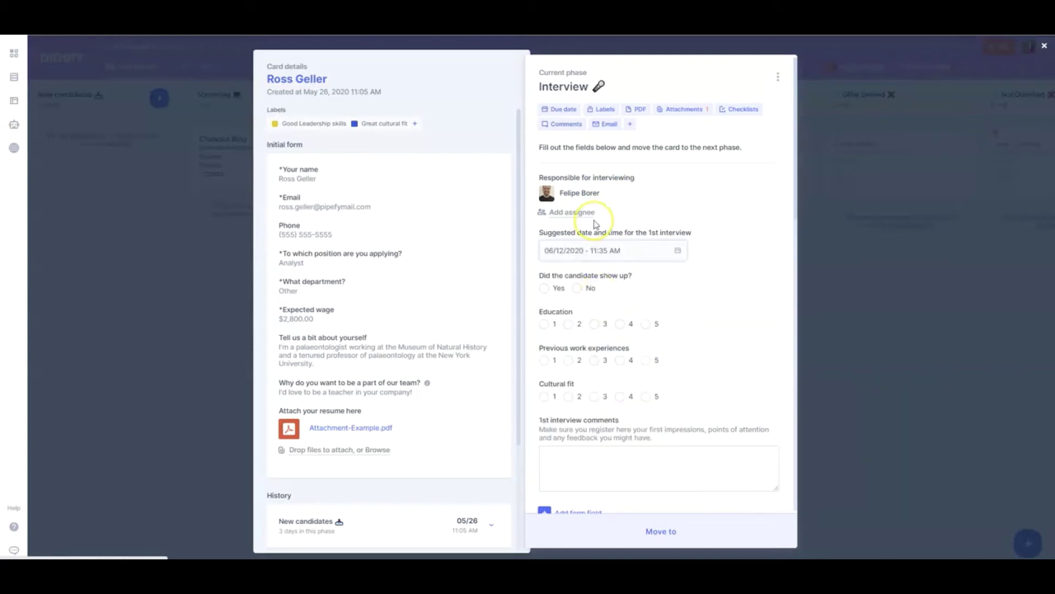
{"action": "left_click", "coordinate": [610, 125]}
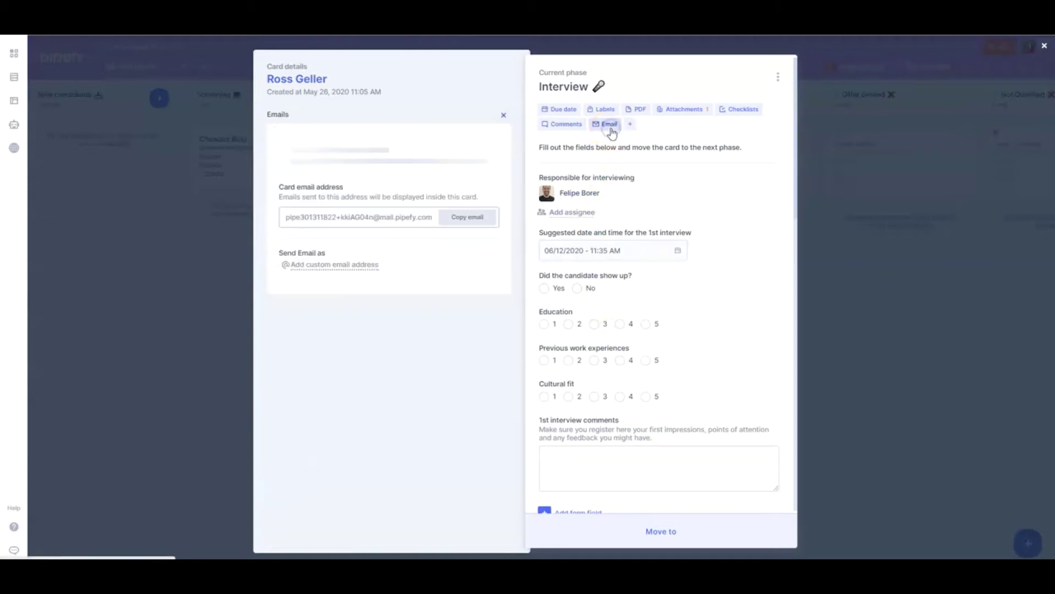
Start a new email from the card, then close the Emails panel to show the form
{"action": "left_click", "coordinate": [403, 272]}
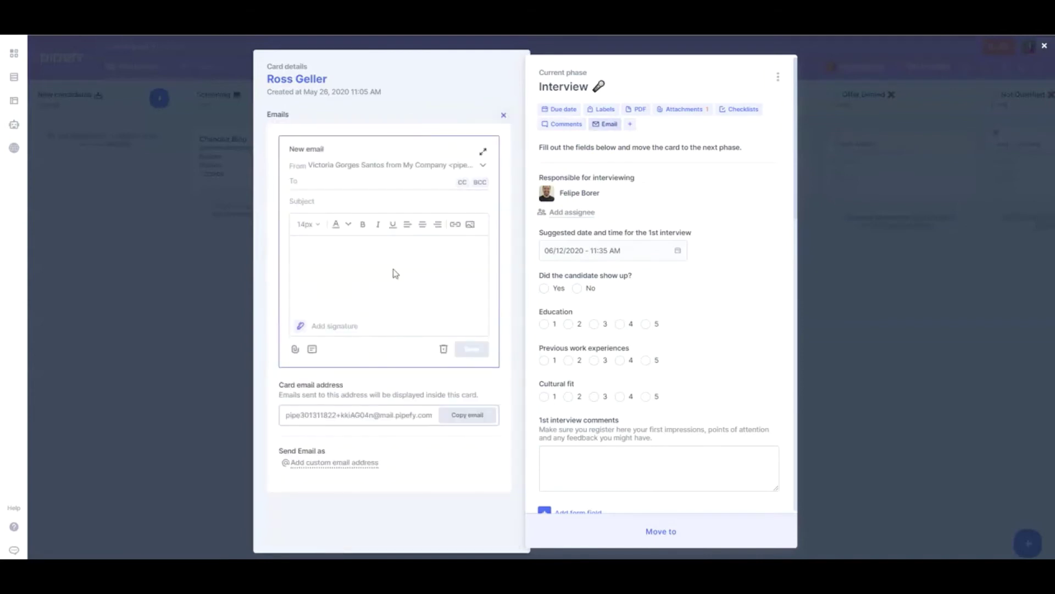
{"action": "left_click", "coordinate": [504, 115]}
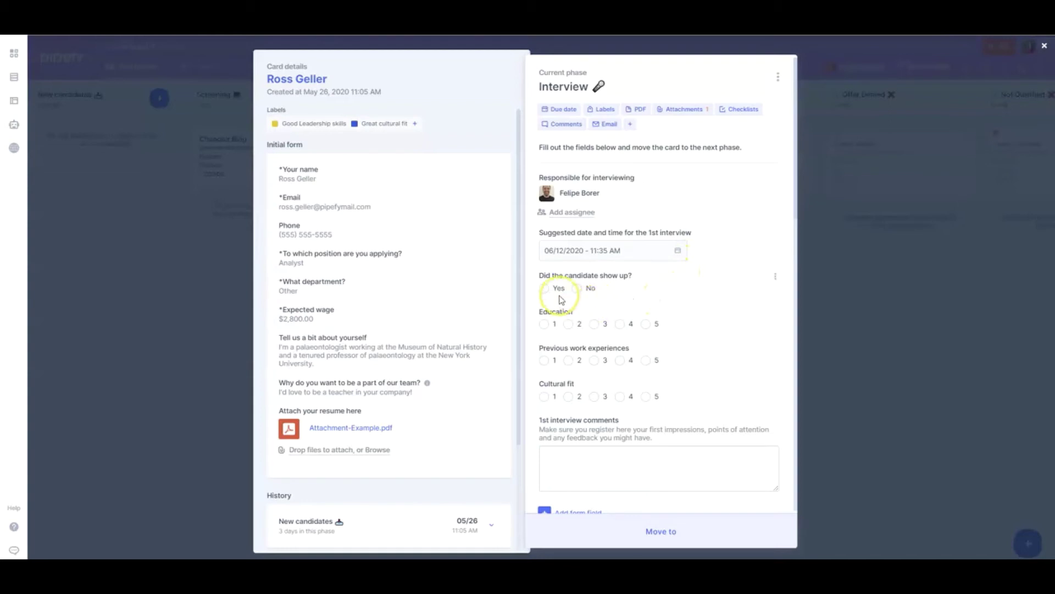
Record the interview: showed up Yes, Education 4, work experience 5, cultural fit 5
{"action": "left_click", "coordinate": [544, 288]}
{"action": "left_click", "coordinate": [620, 332]}
{"action": "left_click", "coordinate": [646, 376]}
{"action": "left_click", "coordinate": [646, 421]}
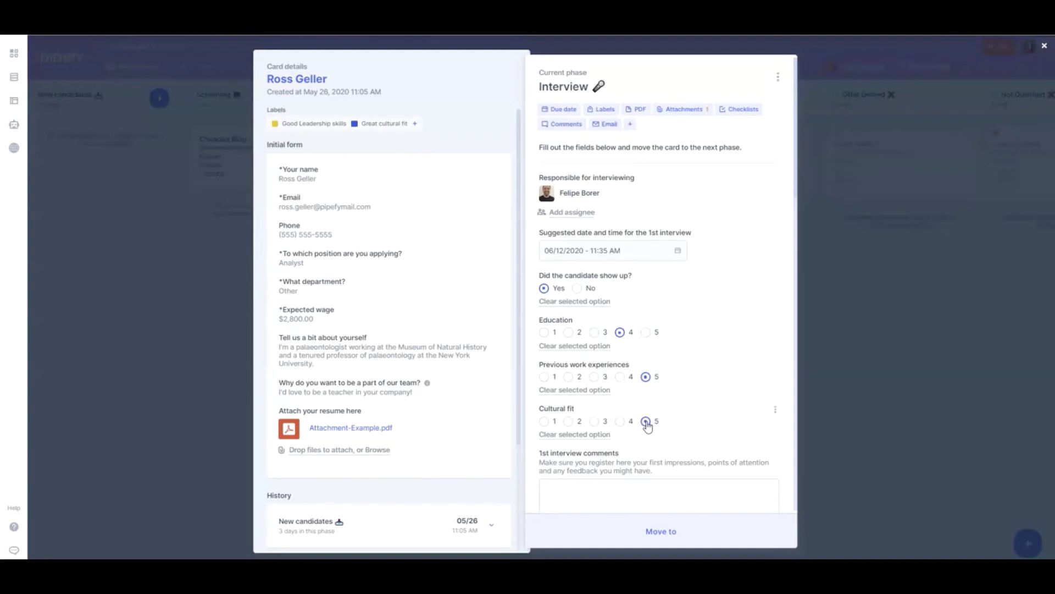
{"action": "scroll", "coordinate": [692, 362], "scroll_direction": "down", "scroll_amount": 3}
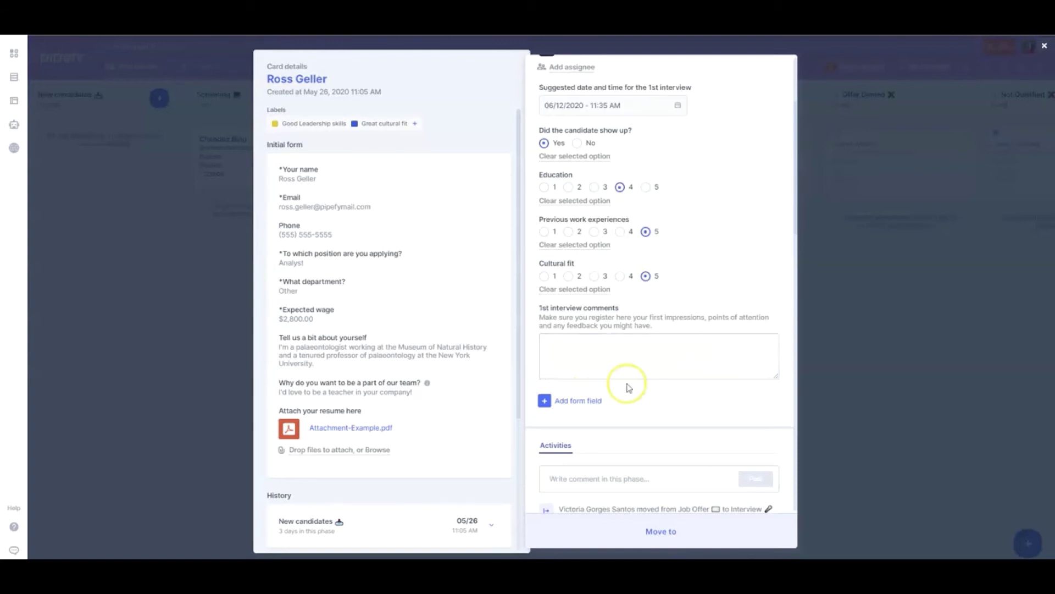
Add an Email field named 'Reference contact' and fill in the referee's e-mail address
{"action": "left_click", "coordinate": [566, 401]}
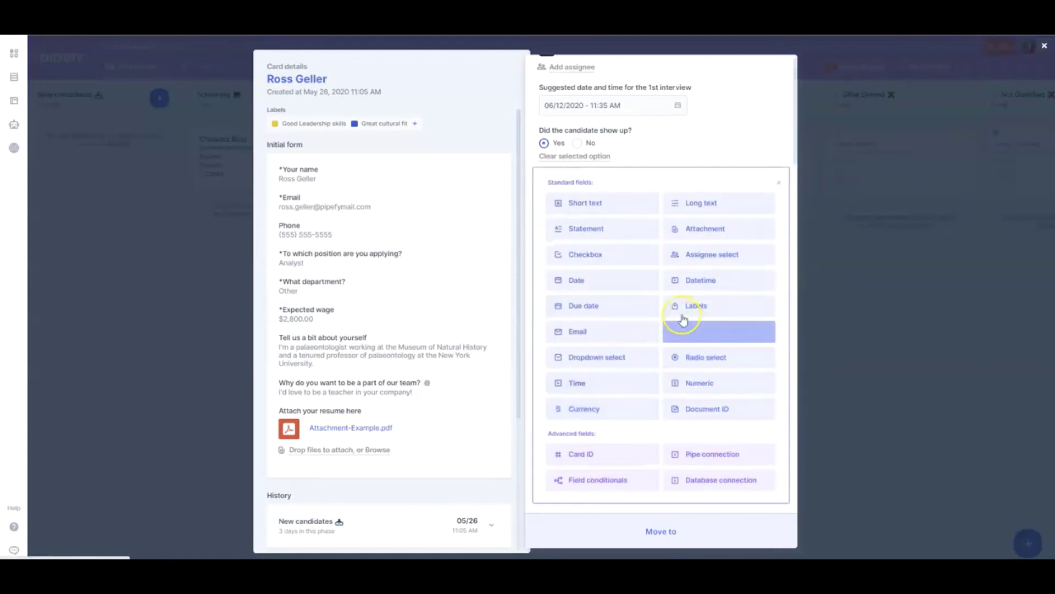
{"action": "left_click", "coordinate": [596, 333]}
{"action": "type", "text": "Reference contact"}
{"action": "left_click", "coordinate": [464, 427]}
{"action": "left_click", "coordinate": [619, 412]}
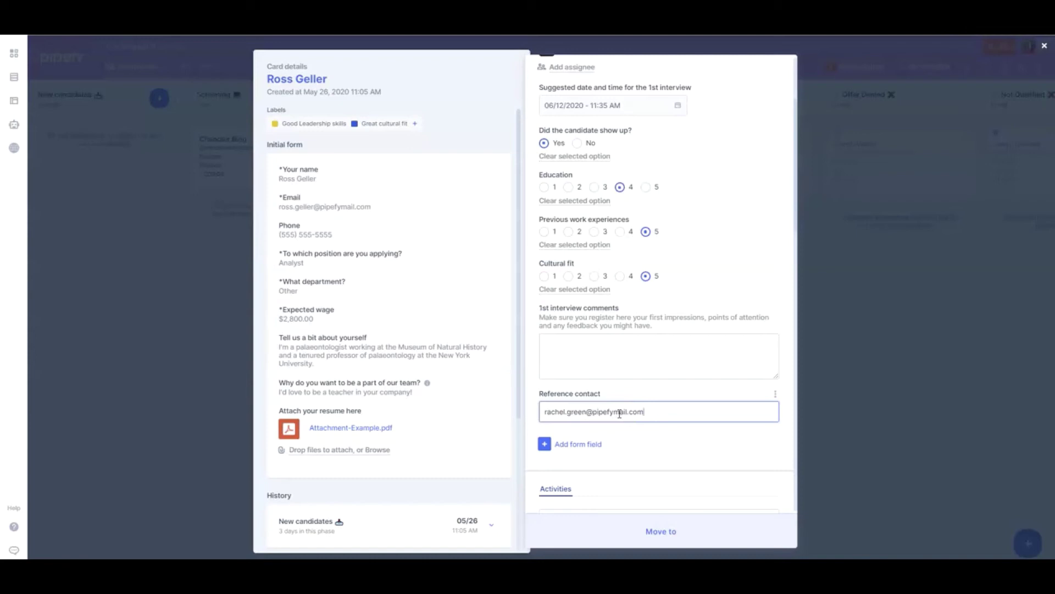
Move the candidate's card into the Job Offer phase and reopen it
{"action": "left_click", "coordinate": [860, 330]}
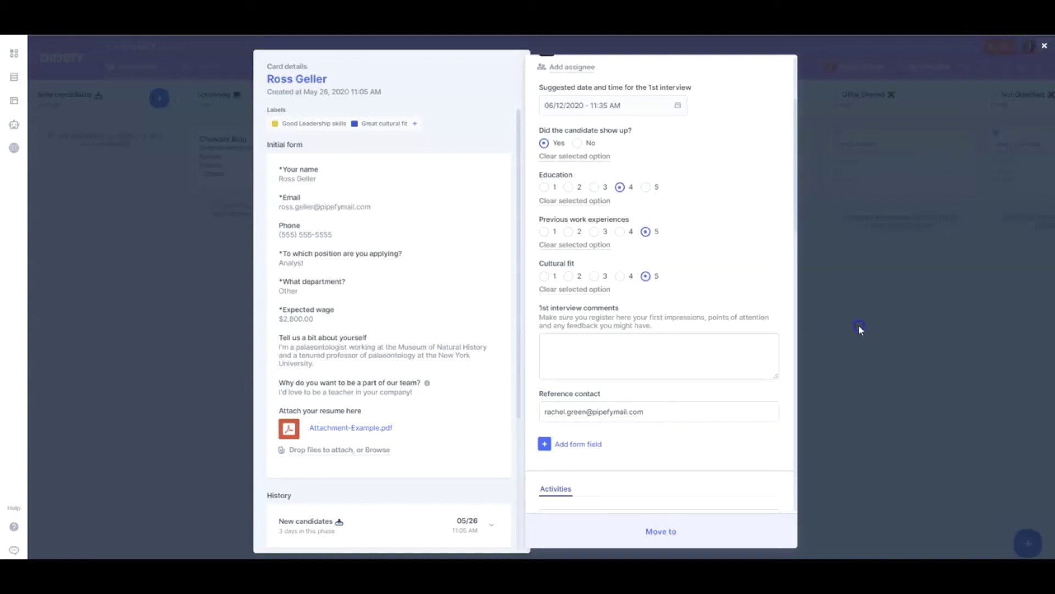
{"action": "left_click_drag", "start_coordinate": [443, 243], "coordinate": [623, 246]}
{"action": "left_click", "coordinate": [623, 246]}
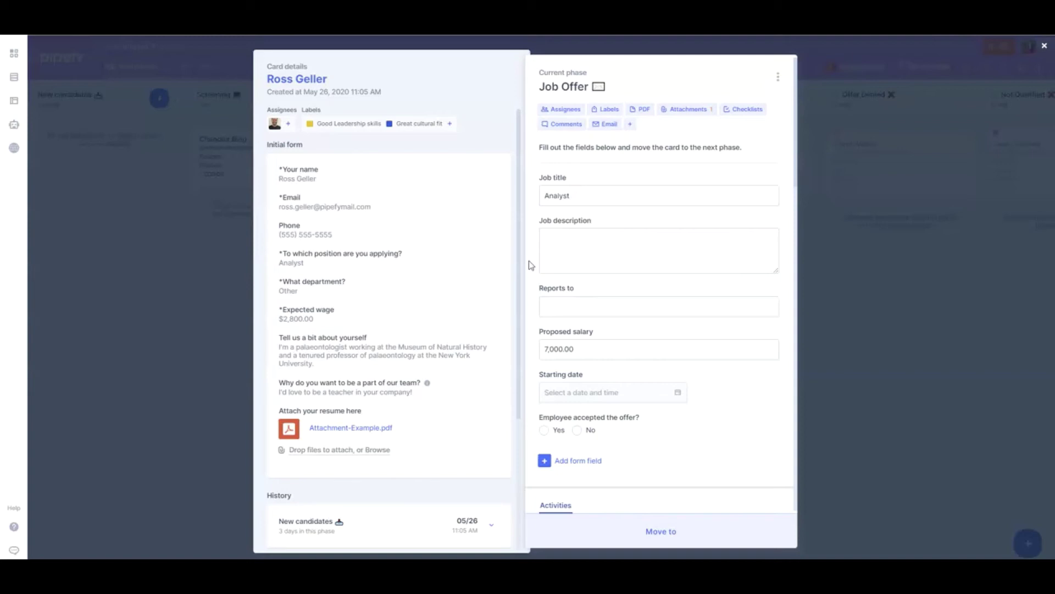
Set the candidate's starting date to June 16, 2020
{"action": "left_click", "coordinate": [583, 392]}
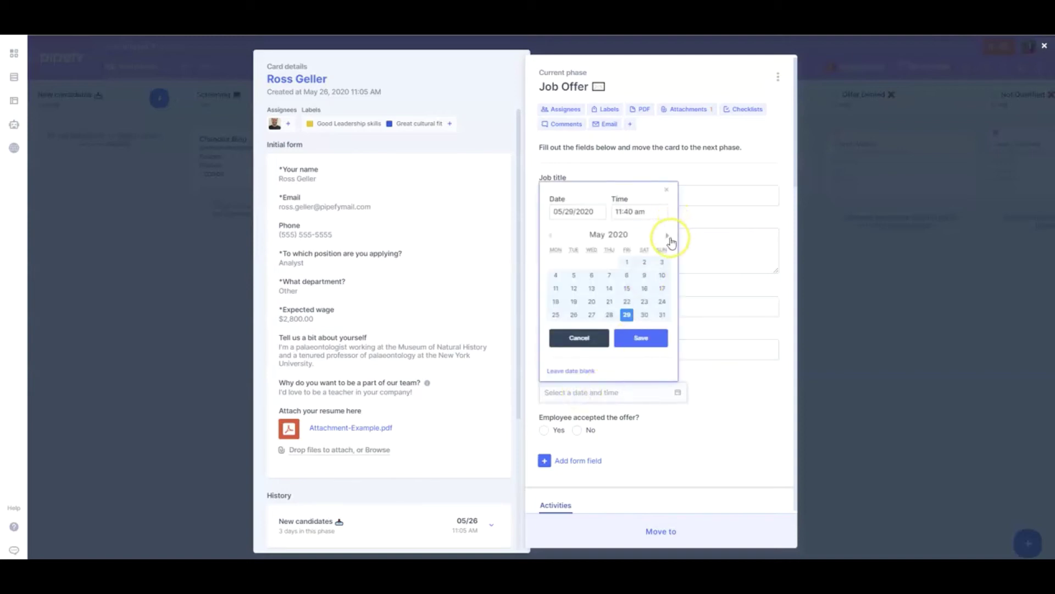
{"action": "left_click", "coordinate": [667, 234]}
{"action": "left_click", "coordinate": [572, 288]}
{"action": "left_click", "coordinate": [636, 337]}
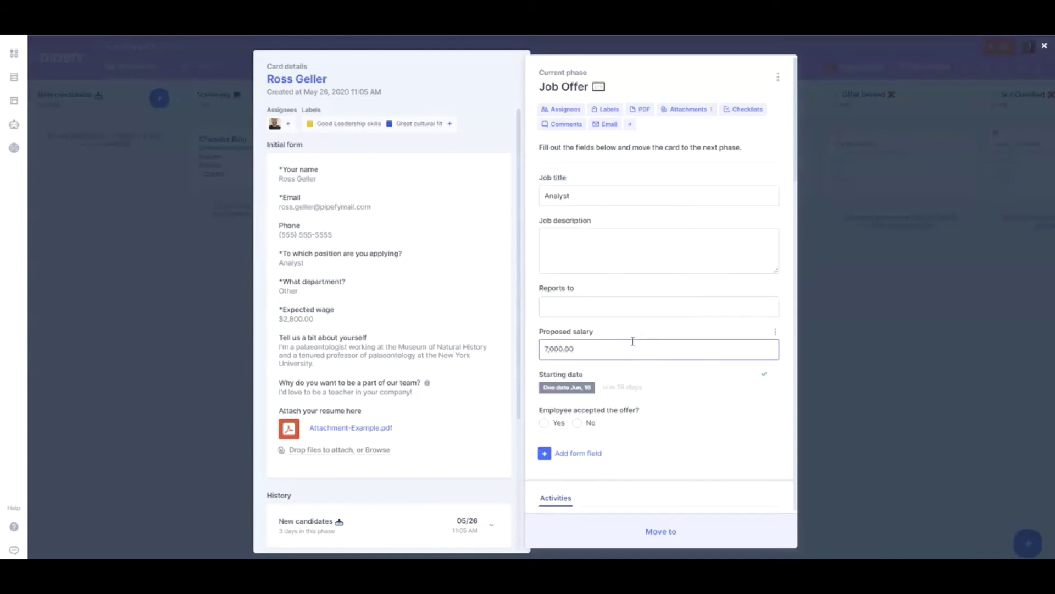
{"action": "left_click", "coordinate": [601, 398]}
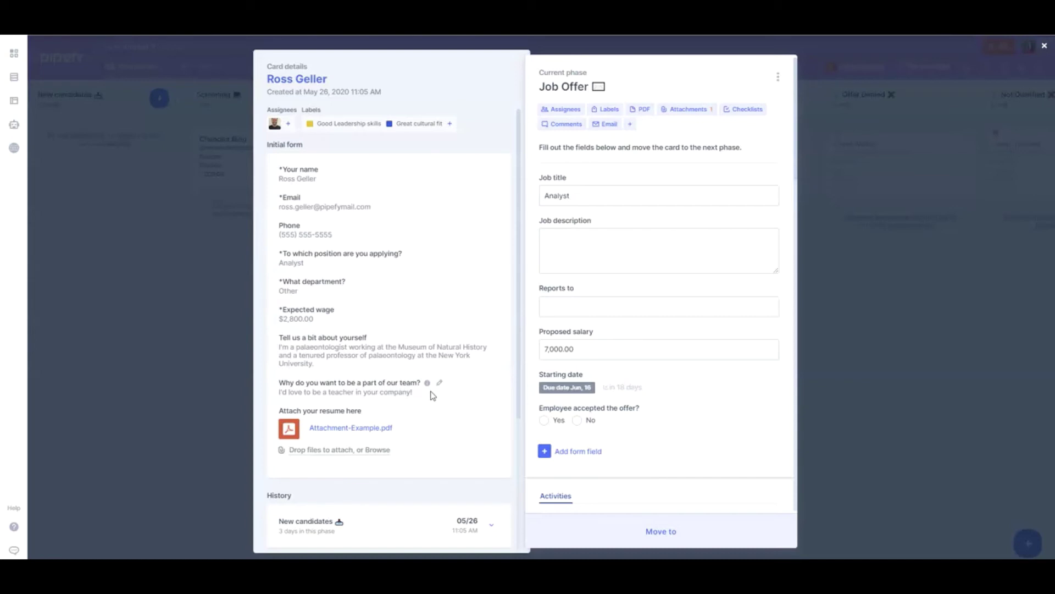
Mark the offer as accepted and drag the card into Offer Accepted
{"action": "scroll", "coordinate": [433, 396], "scroll_direction": "down", "scroll_amount": 4}
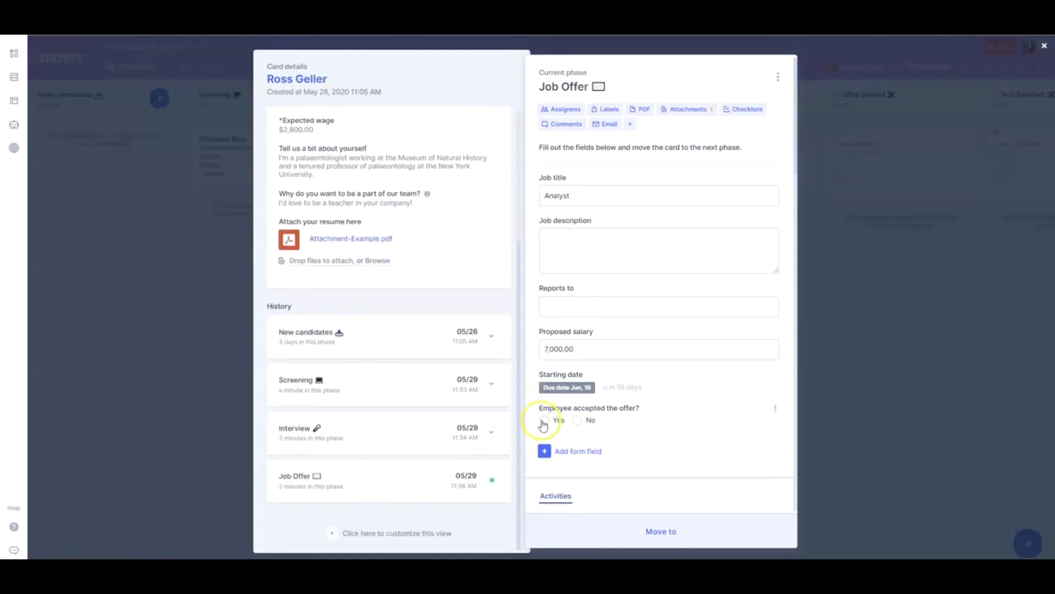
{"action": "left_click", "coordinate": [544, 420]}
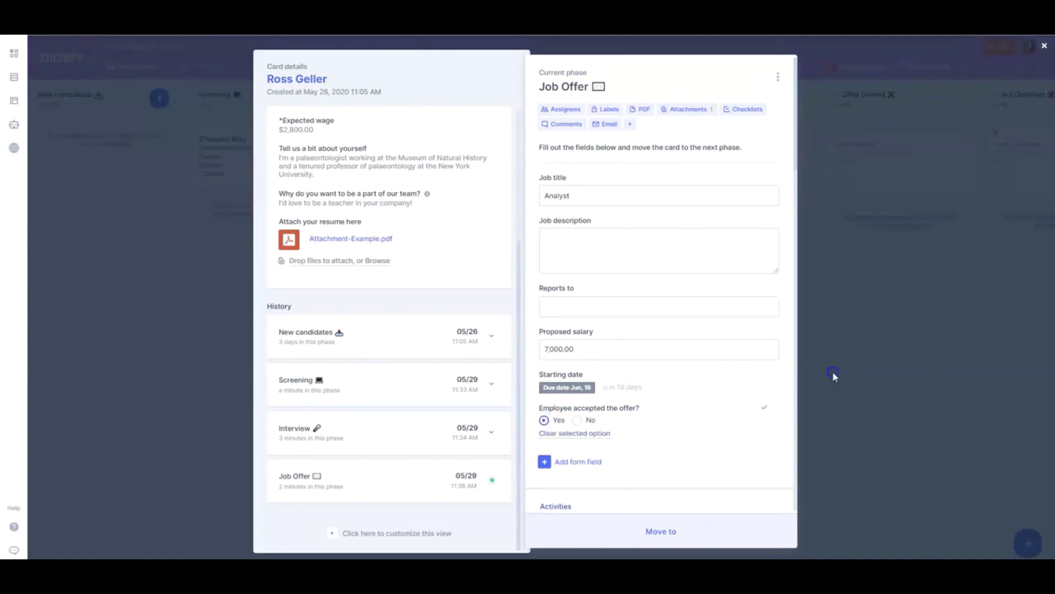
{"action": "left_click", "coordinate": [832, 373]}
{"action": "left_click_drag", "start_coordinate": [589, 243], "coordinate": [748, 259]}
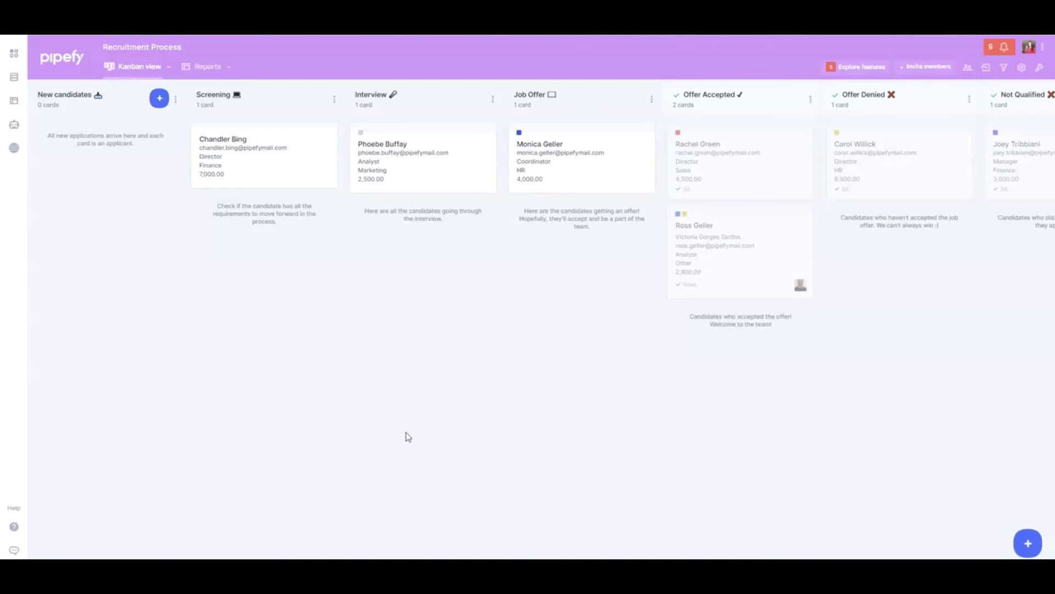
Create a pipe report filtered on What department? is HR, then view the Pipe Reports help
{"action": "left_click", "coordinate": [204, 68]}
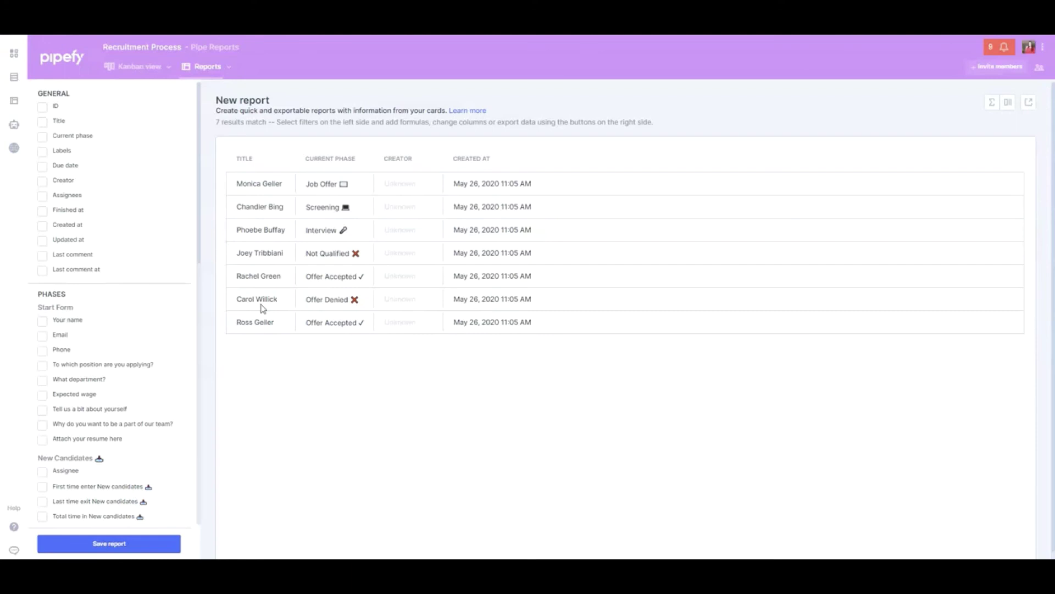
{"action": "left_click", "coordinate": [85, 320]}
{"action": "scroll", "coordinate": [85, 321], "scroll_direction": "down", "scroll_amount": 3}
{"action": "left_click", "coordinate": [42, 222]}
{"action": "left_click", "coordinate": [66, 266]}
{"action": "left_click", "coordinate": [106, 301]}
{"action": "left_click", "coordinate": [106, 301]}
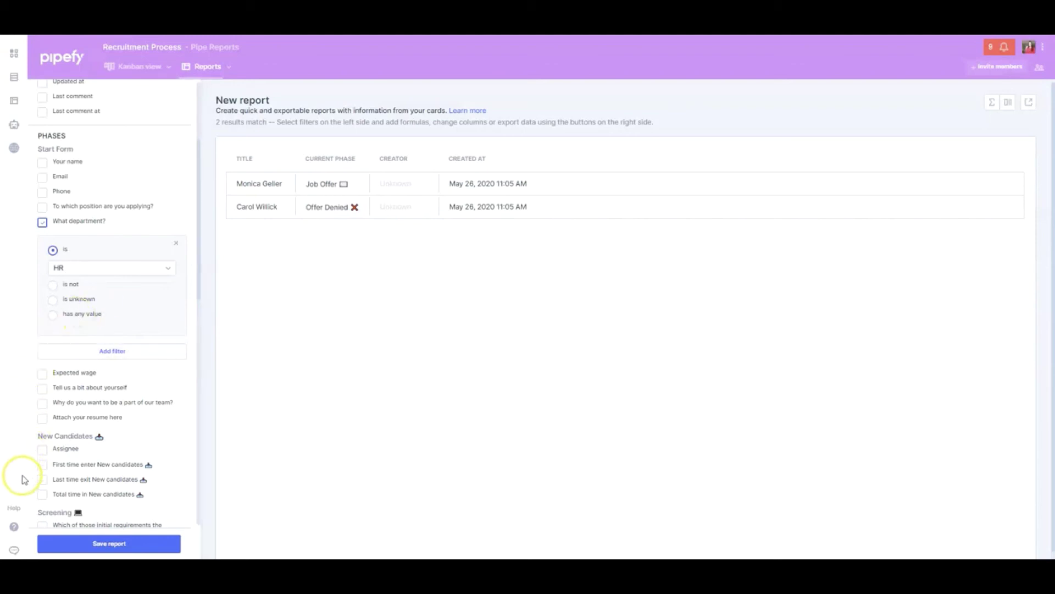
{"action": "left_click", "coordinate": [15, 527]}
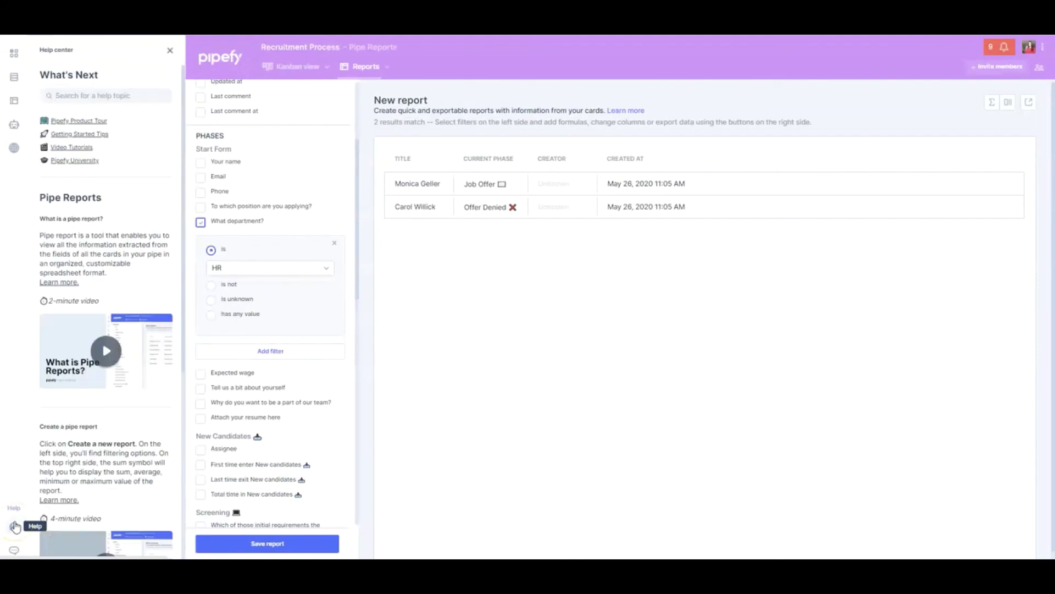